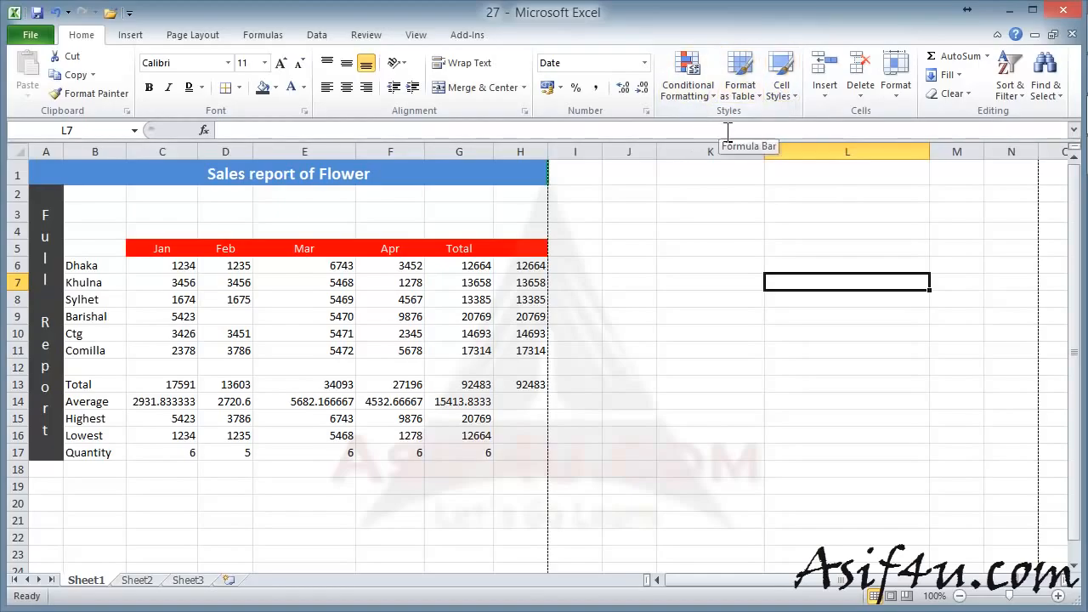
Name the sales figures in cells C6:H11 as the range Data1
drag(139, 267, 529, 341)
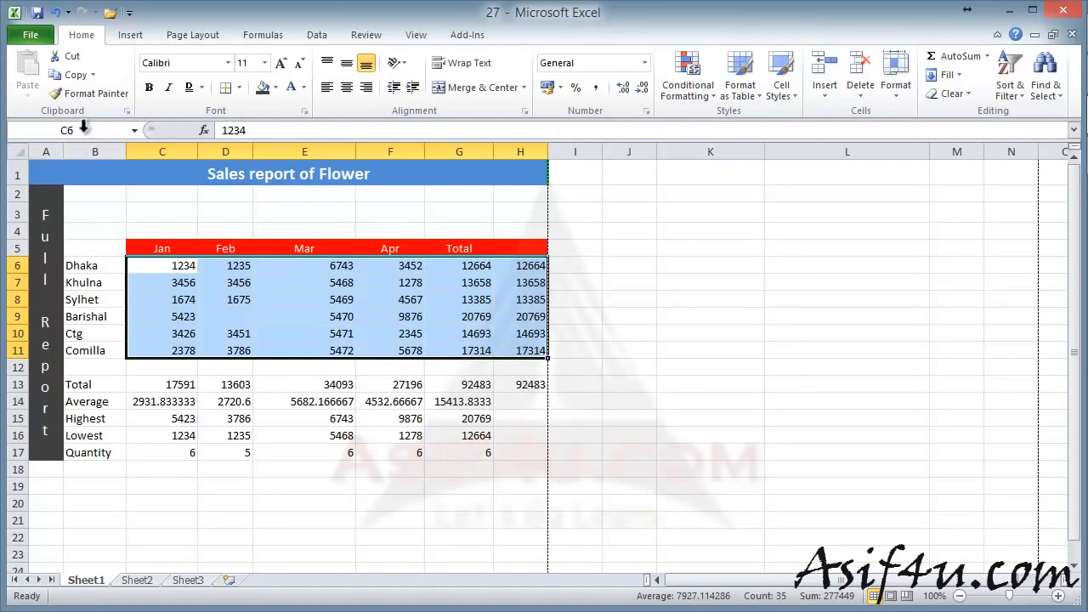
click(93, 132)
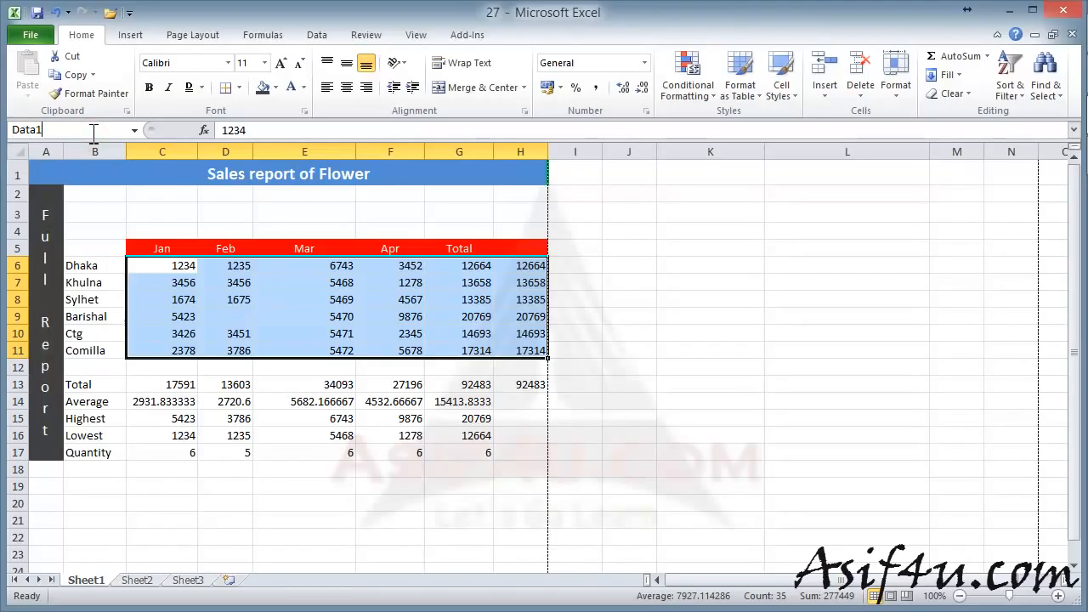
key(Return)
click(469, 368)
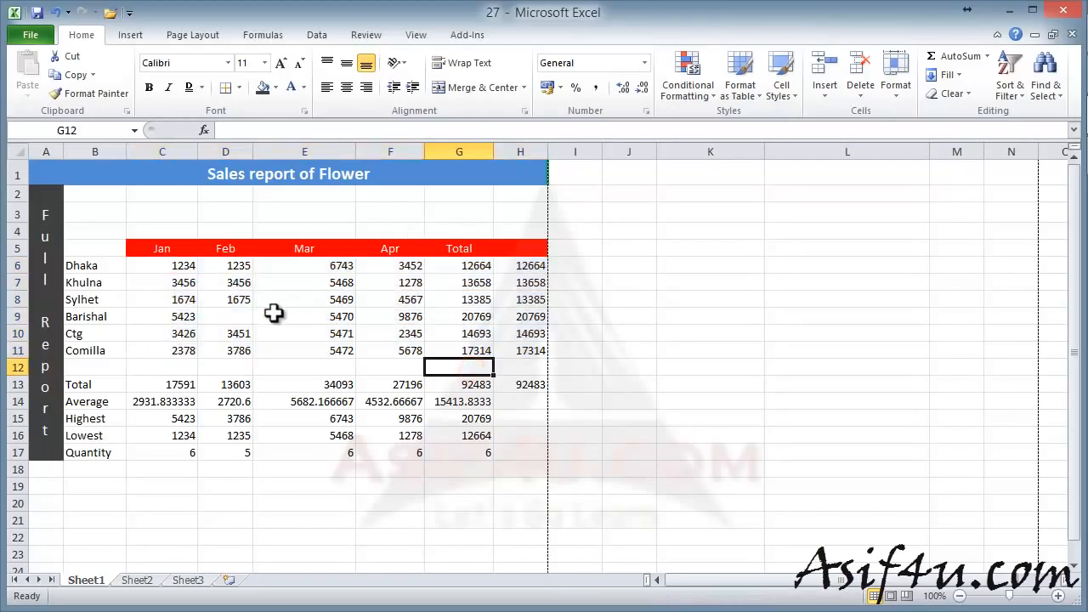
Select the named range Data1 and apply blue gradient-fill data bars to it with Conditional Formatting
click(136, 131)
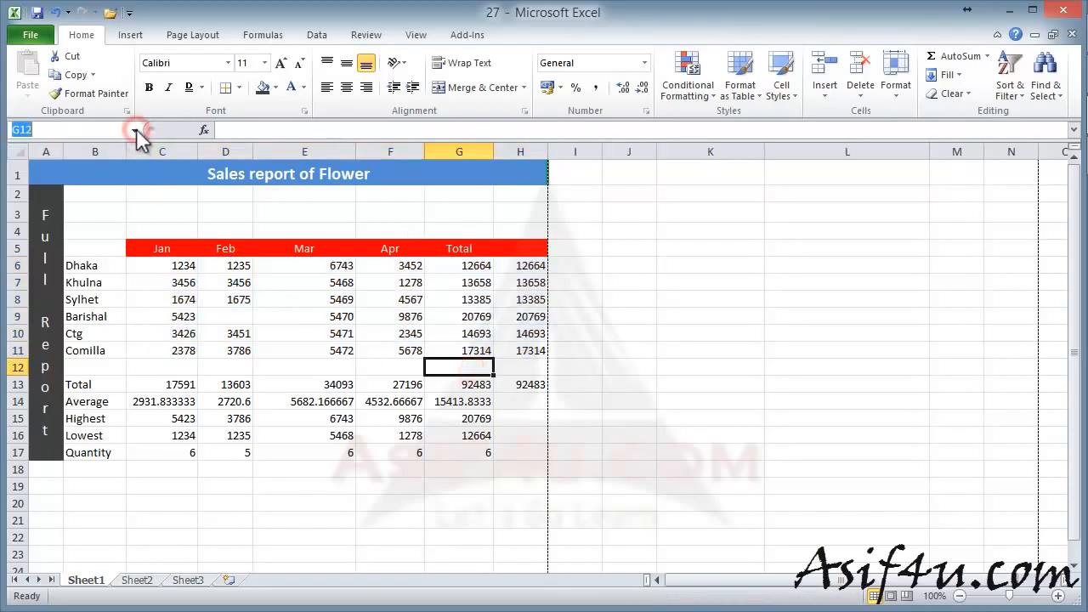
click(38, 149)
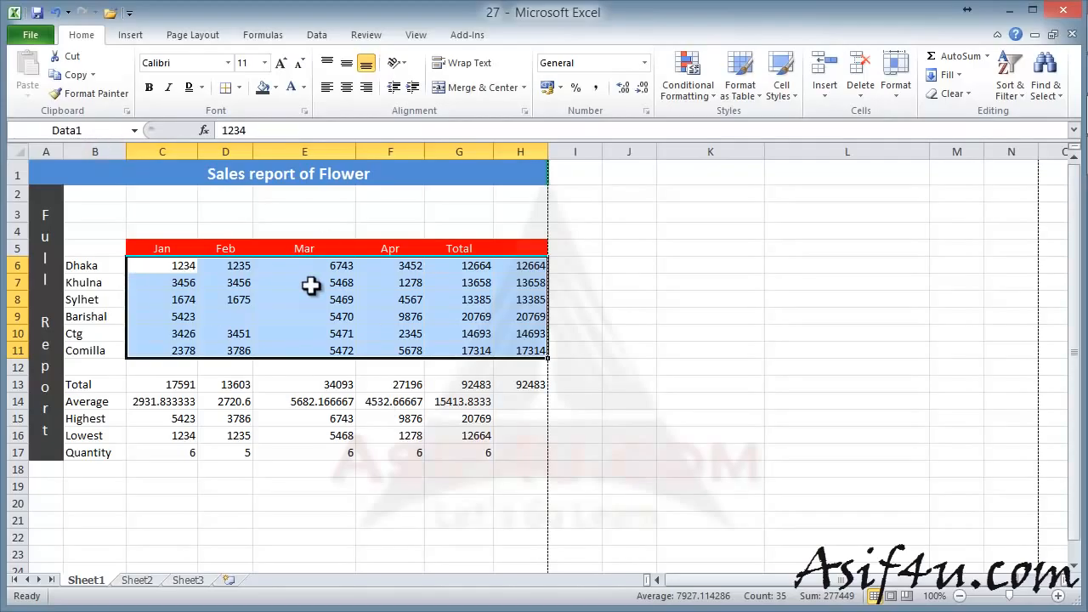
click(717, 96)
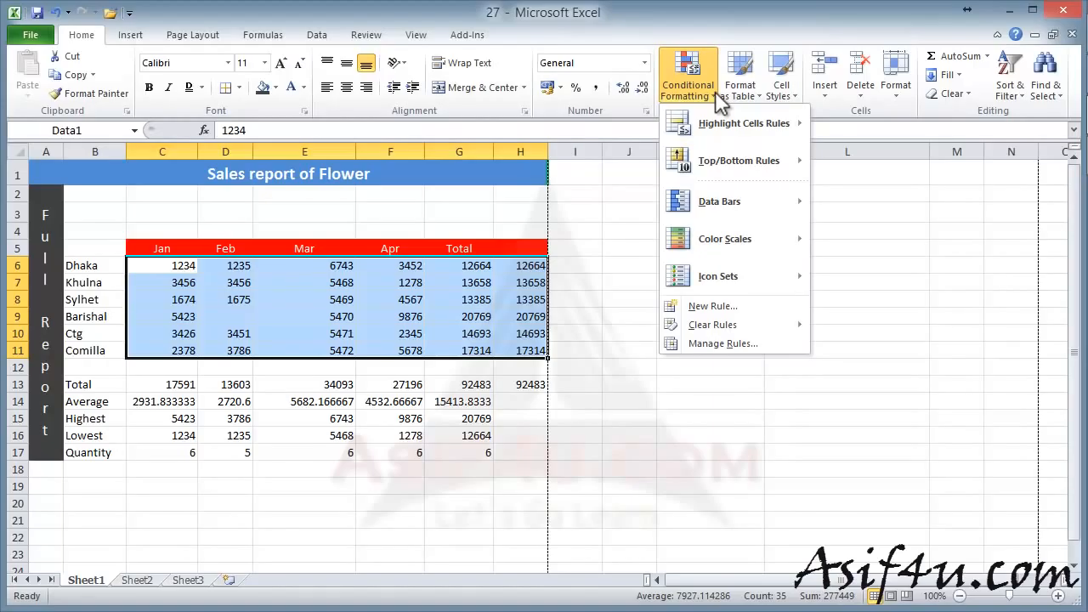
mouse_move(752, 200)
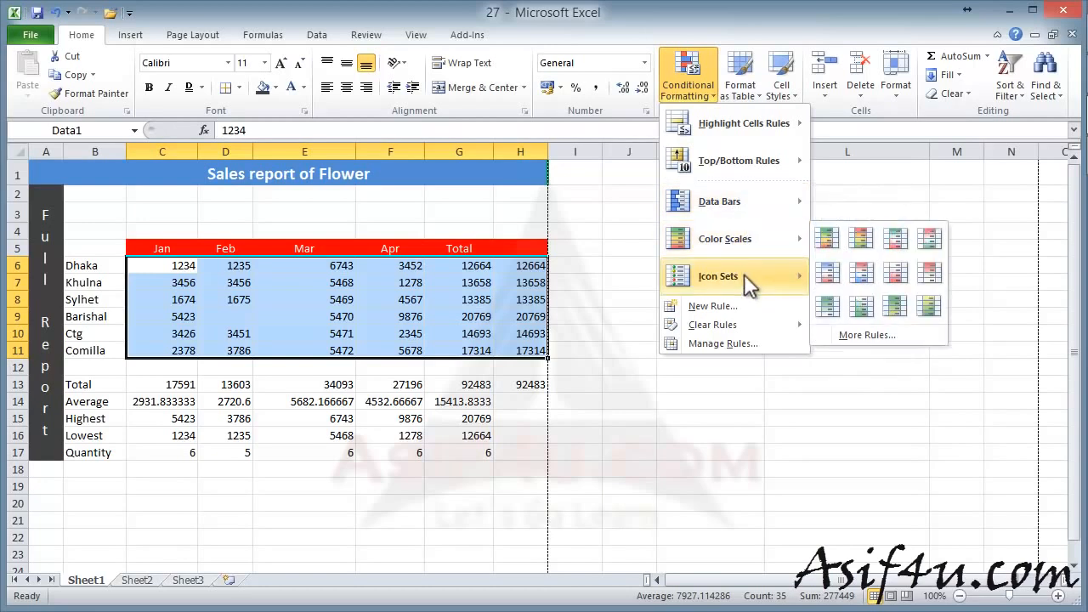
mouse_move(743, 273)
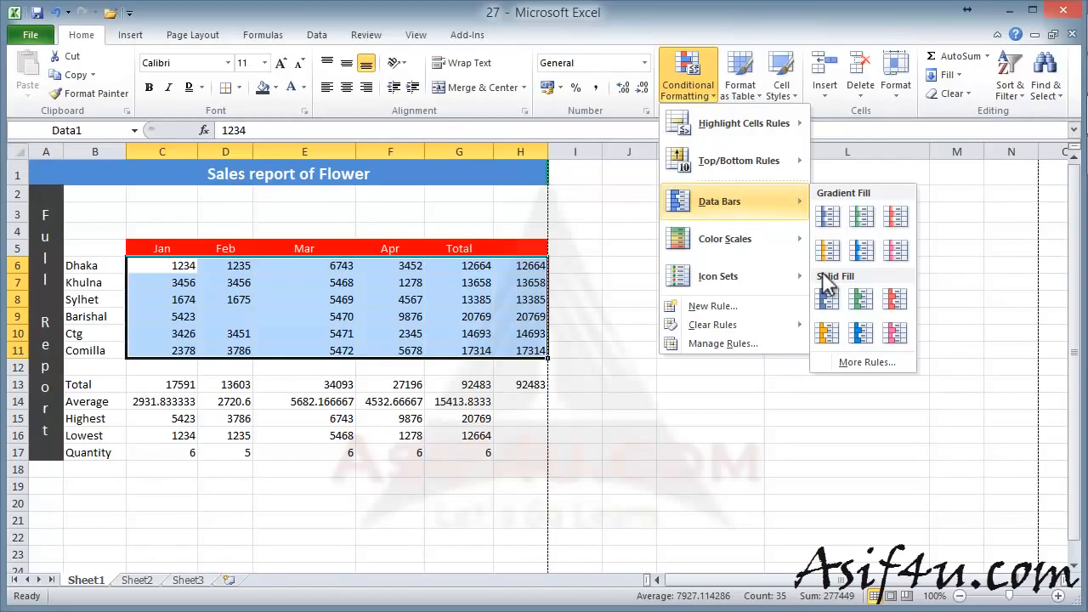
click(826, 219)
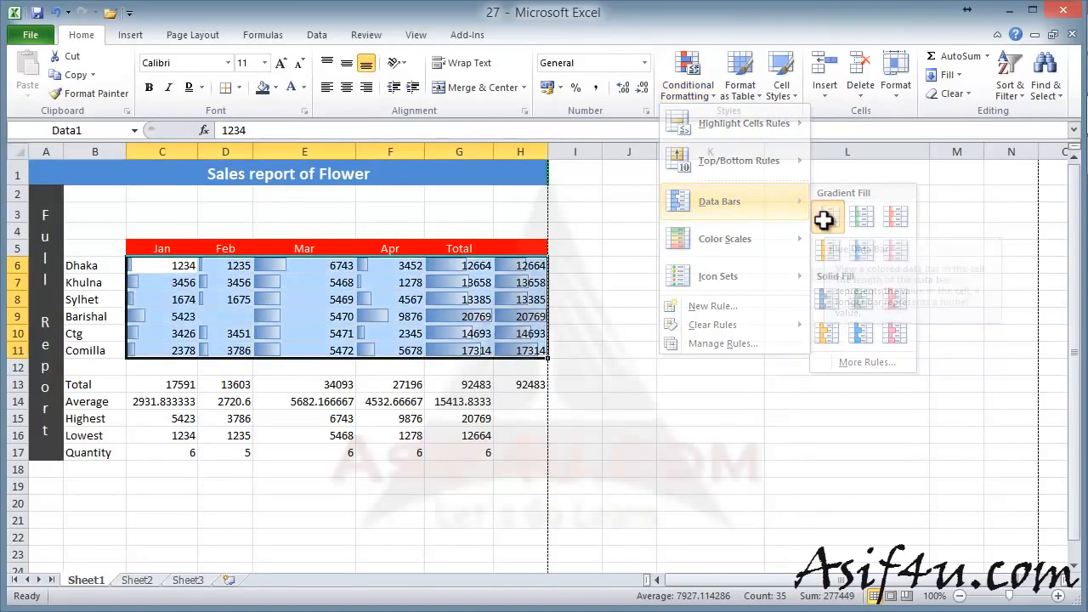
click(595, 334)
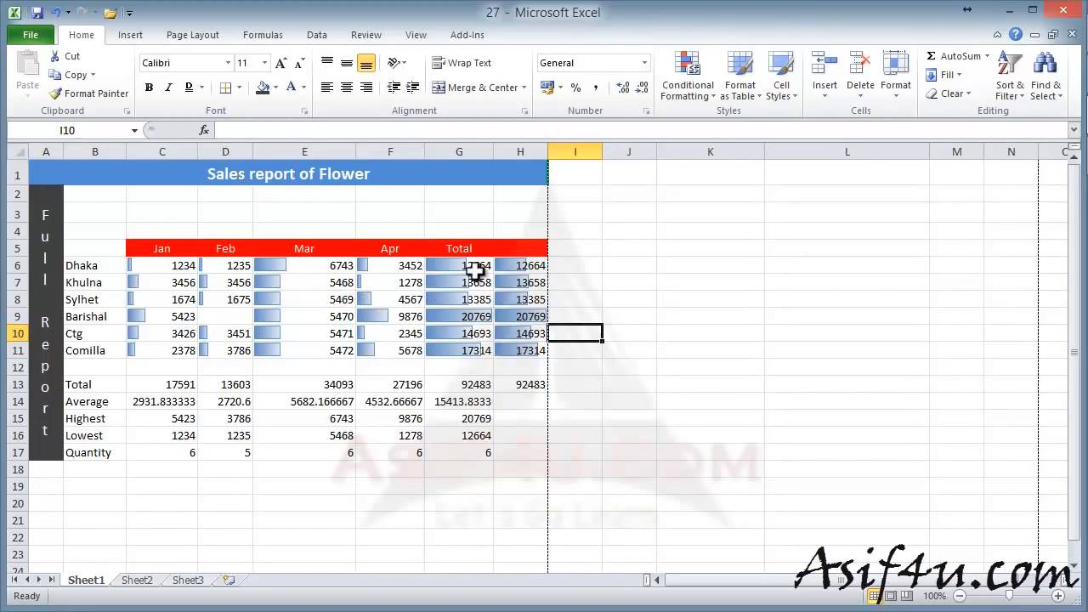
Examine the bars in the total columns, and undo the data bar formatting
click(519, 316)
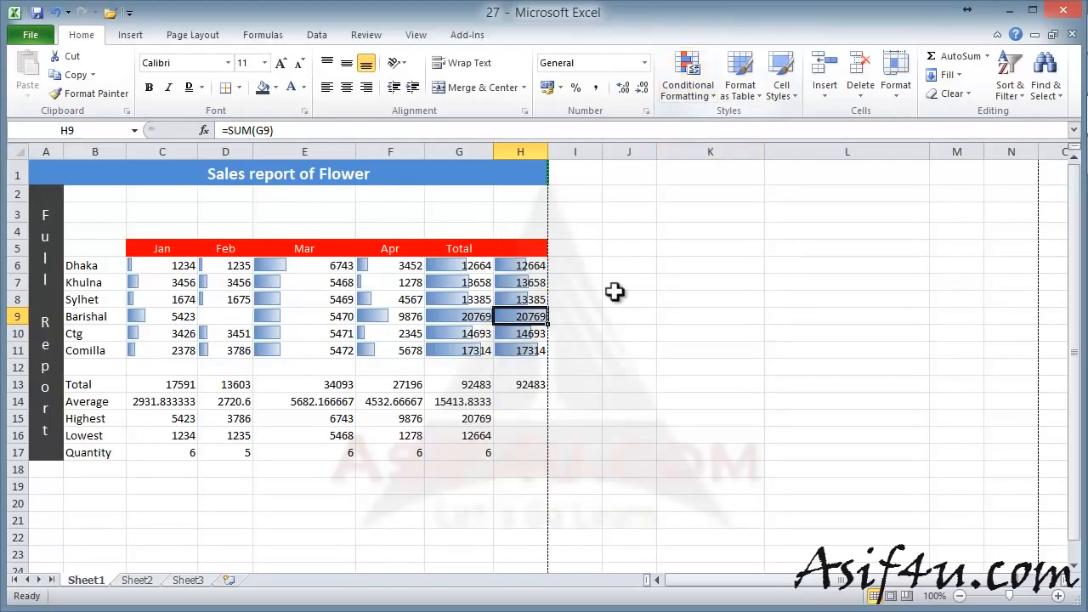
click(591, 335)
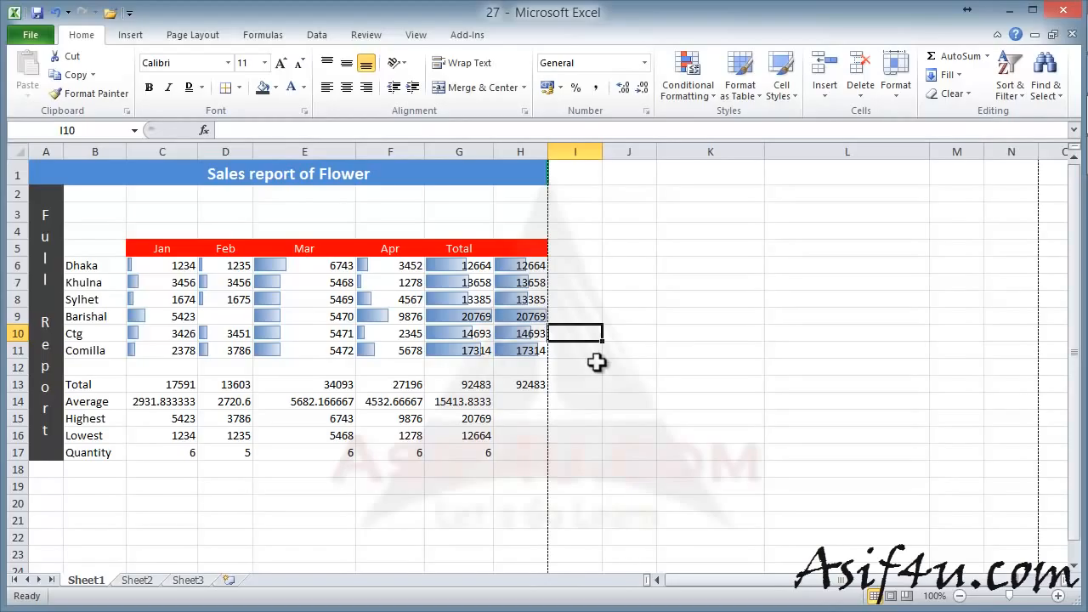
key(ctrl+z)
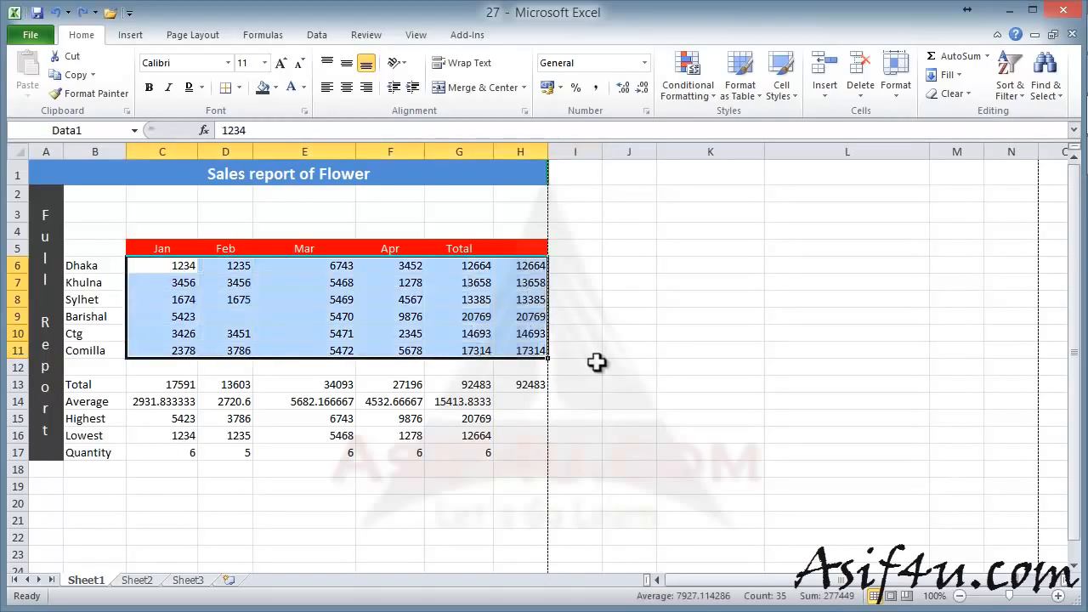
click(651, 339)
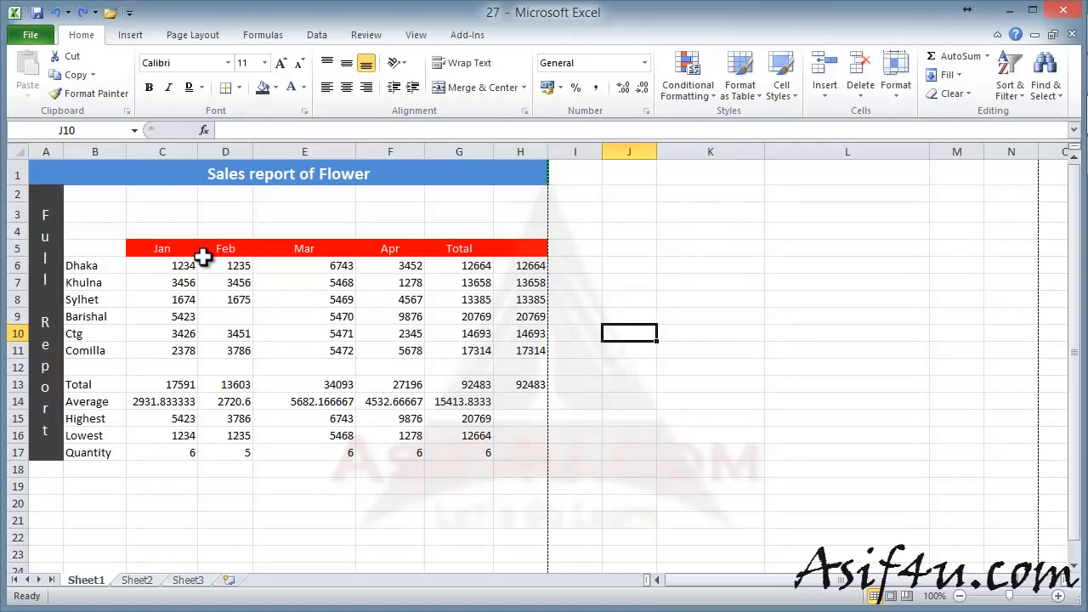
Select columns C through G and resize them together to a uniform width of about 12.43
click(163, 176)
click(209, 151)
click(289, 152)
click(388, 151)
click(444, 151)
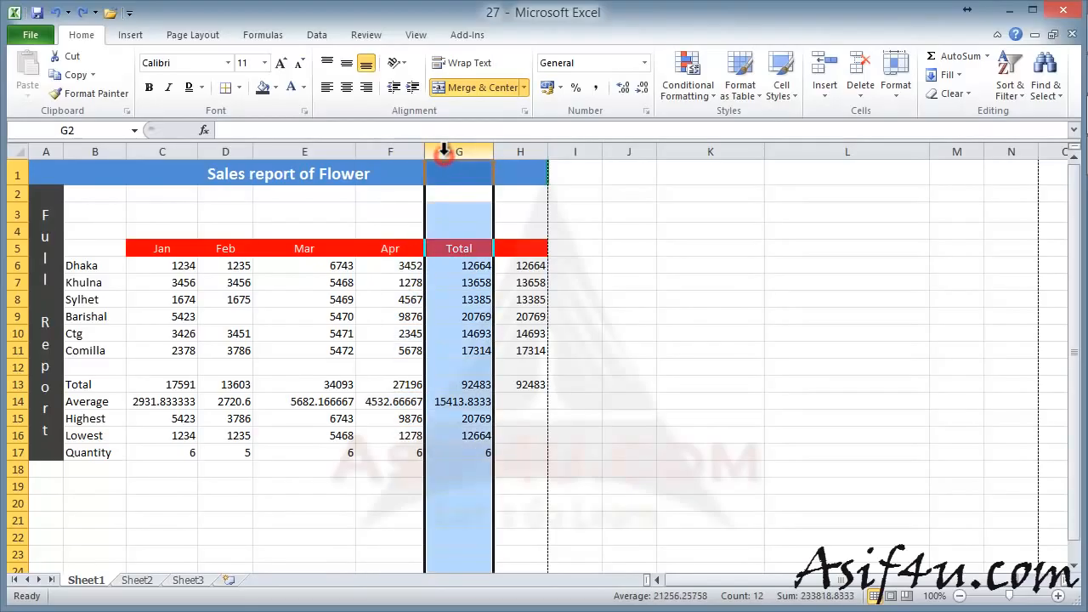
drag(164, 151, 432, 169)
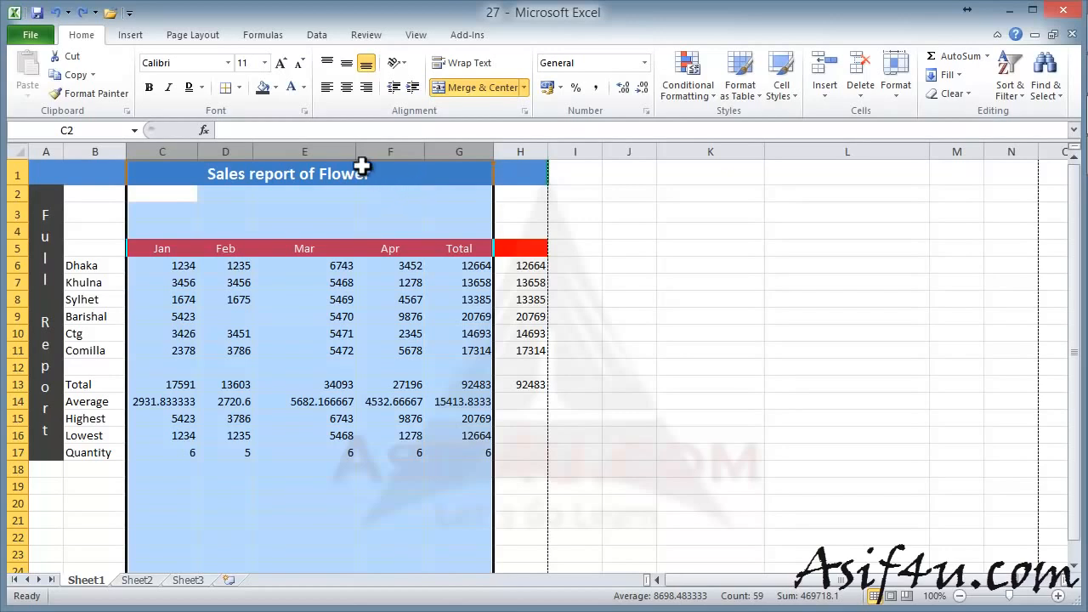
drag(355, 150, 332, 153)
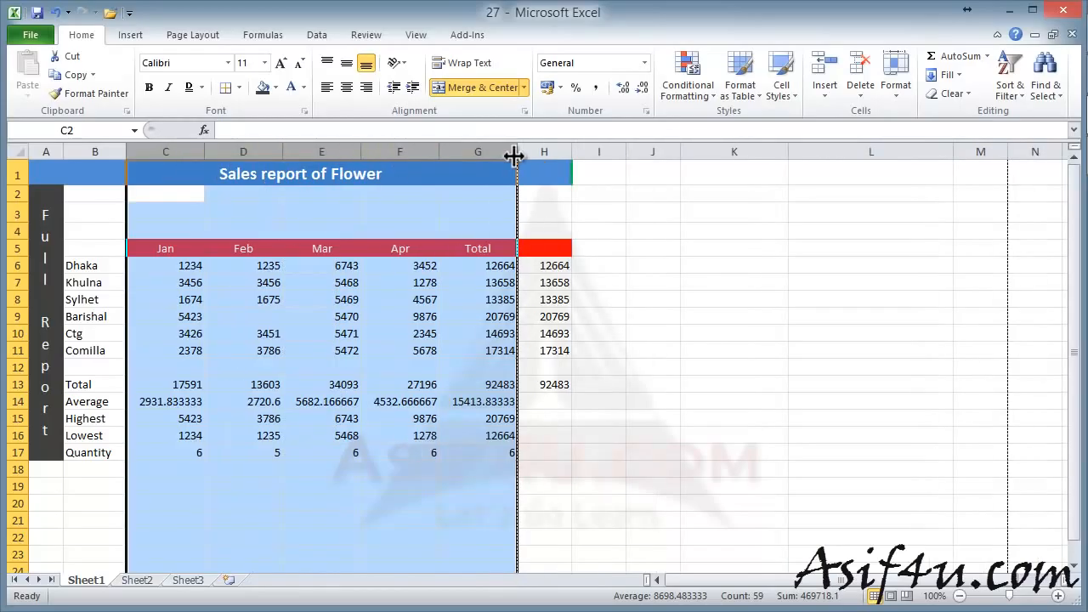
Set the exact column width of the selected columns C through G to 13
right_click(435, 151)
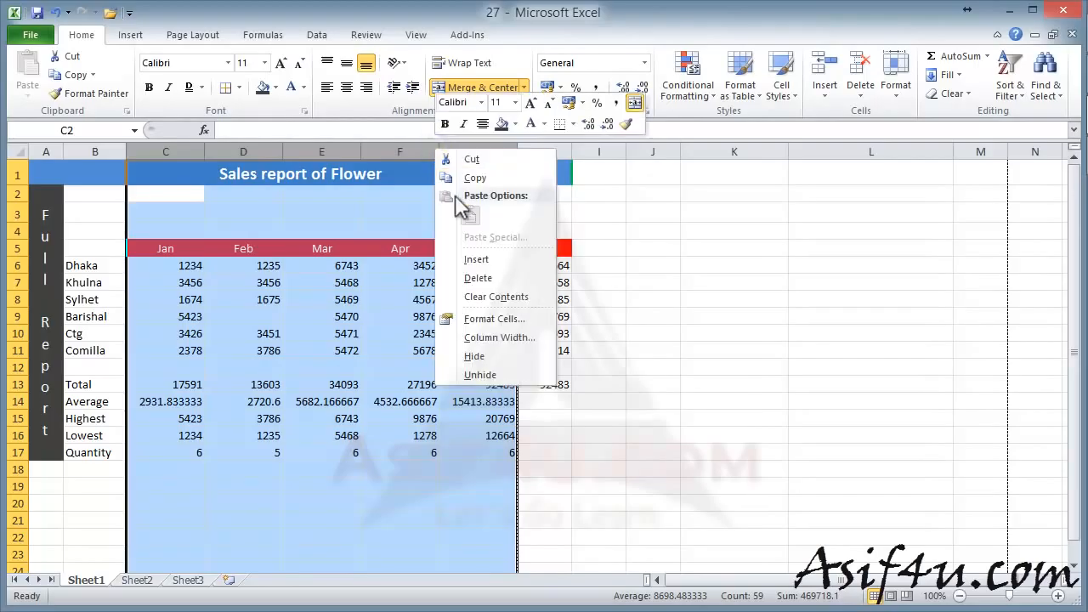
click(482, 336)
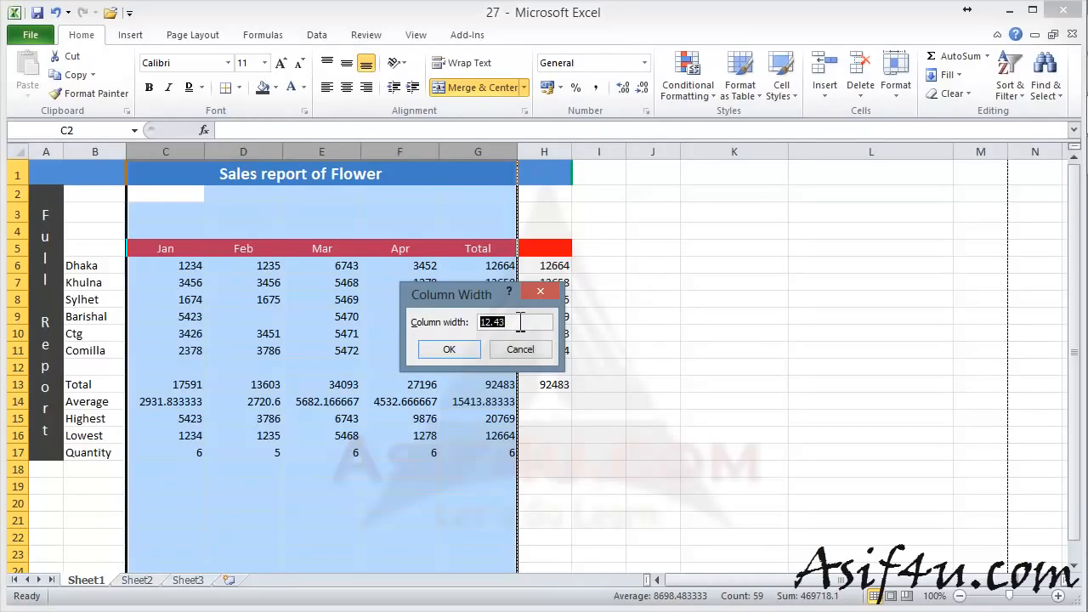
key(Return)
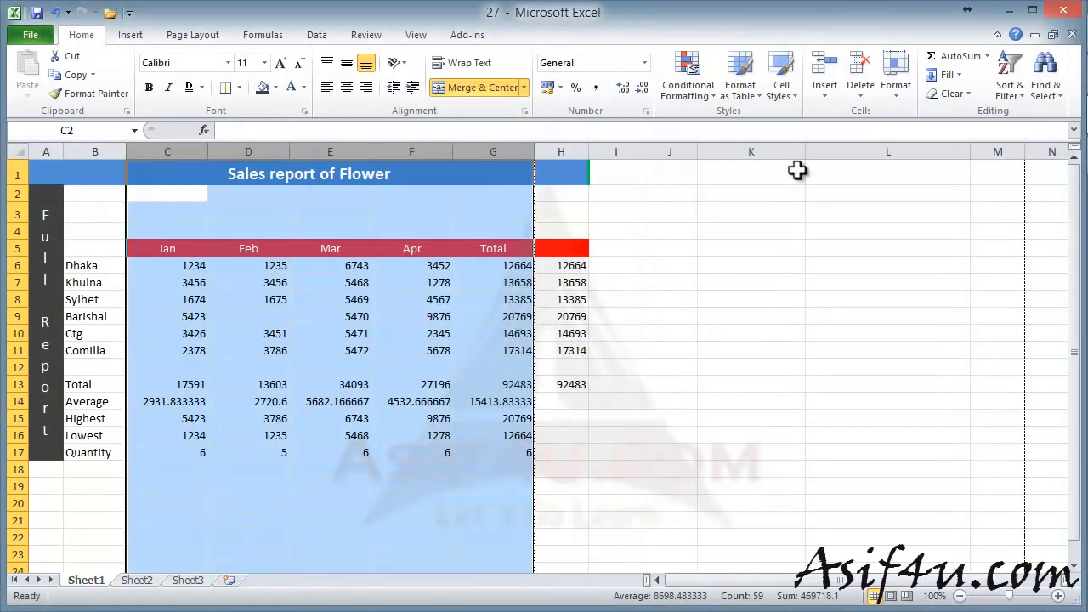
click(896, 90)
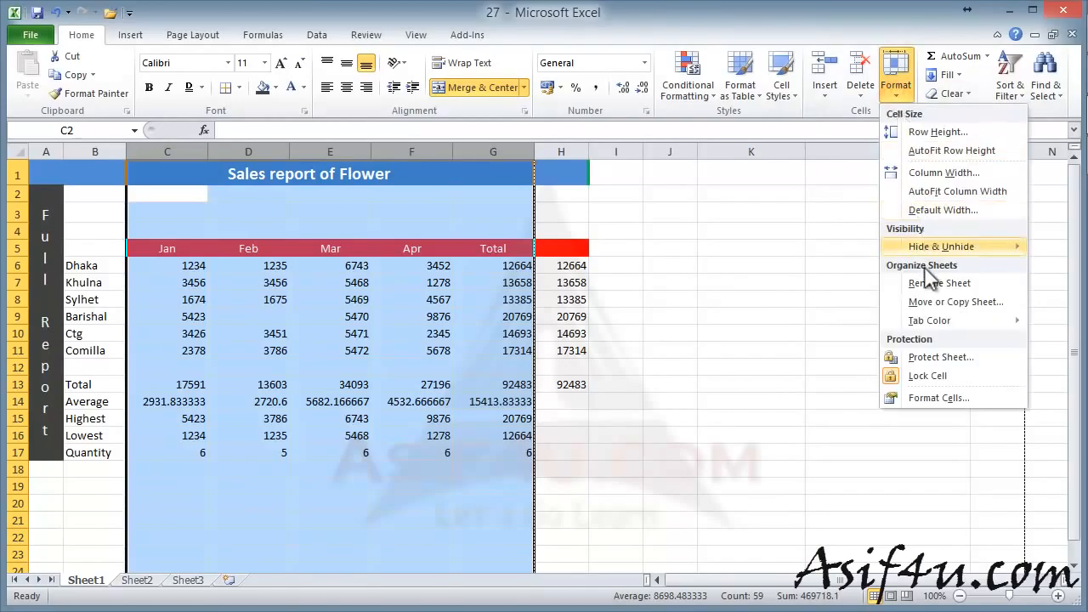
click(939, 173)
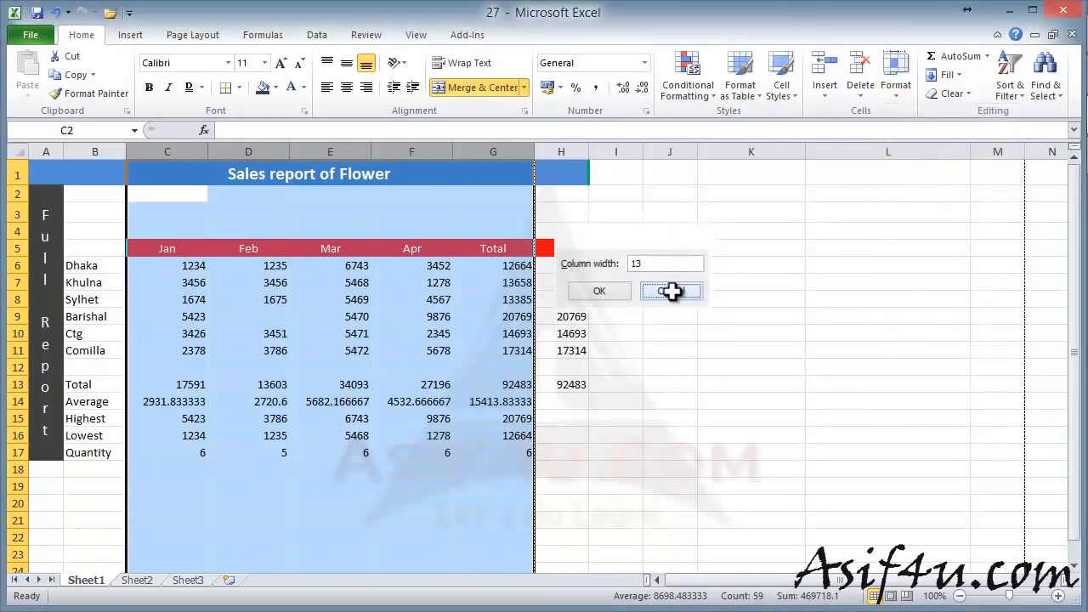
click(671, 291)
click(765, 332)
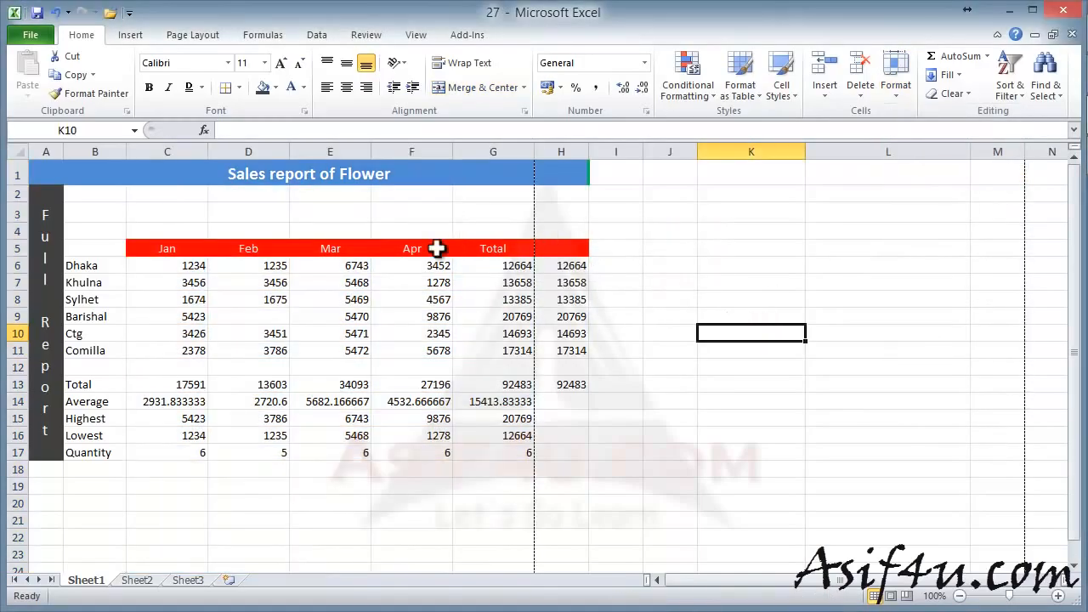
Select the named range Data1 and apply the green, yellow and red circle icon set from the Shapes group
click(134, 130)
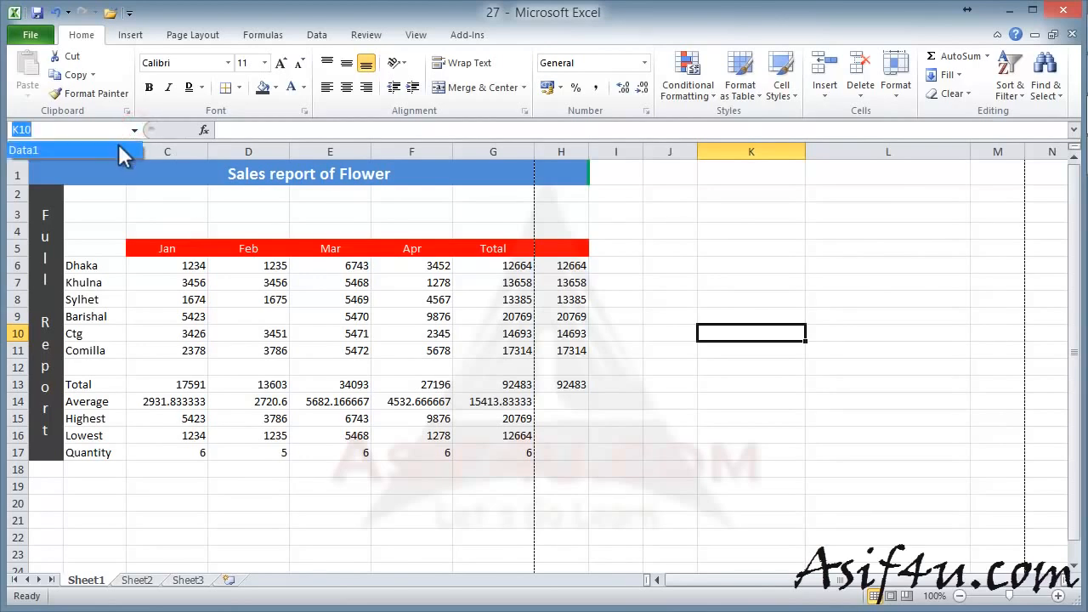
click(119, 150)
click(690, 85)
mouse_move(713, 199)
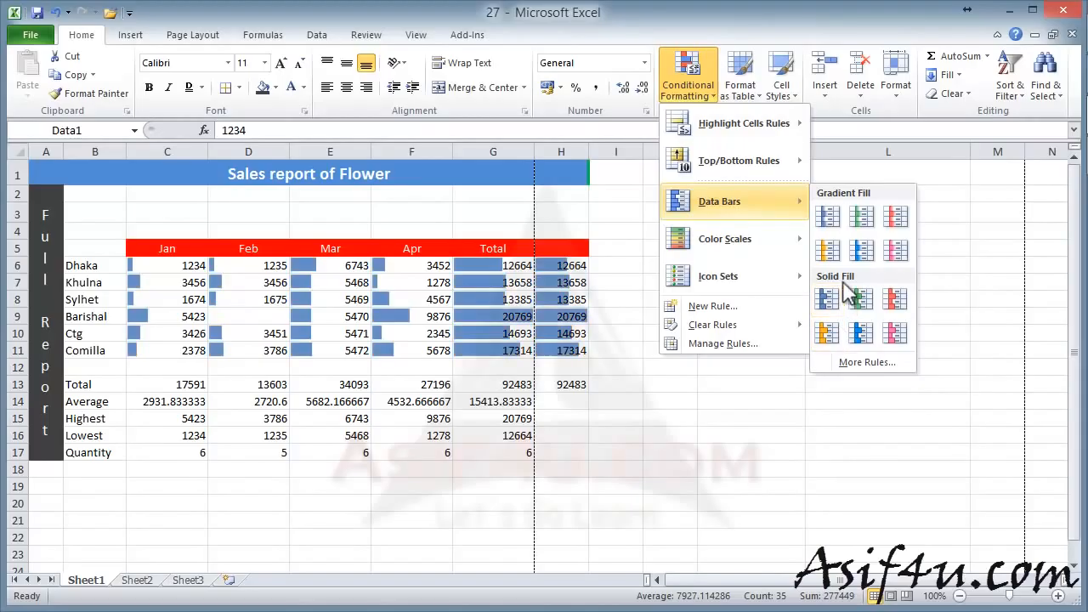
mouse_move(764, 233)
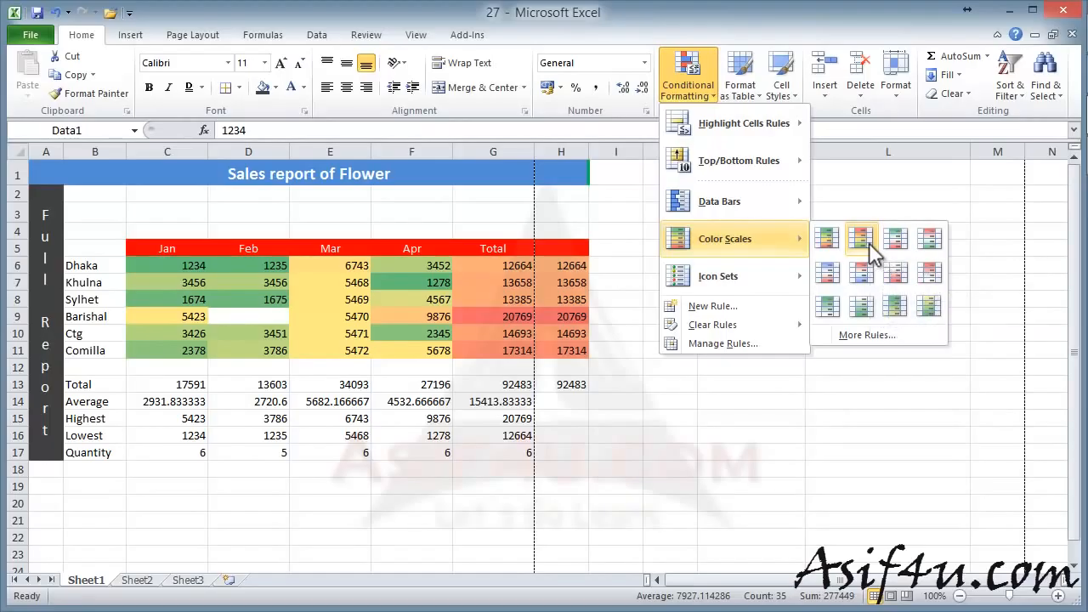
mouse_move(758, 286)
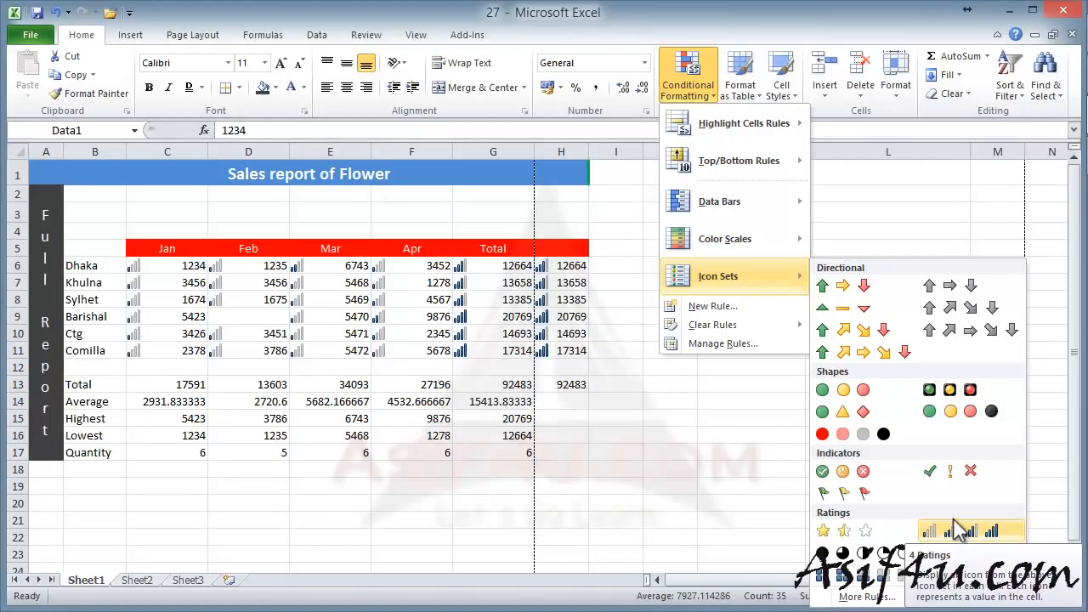
click(867, 387)
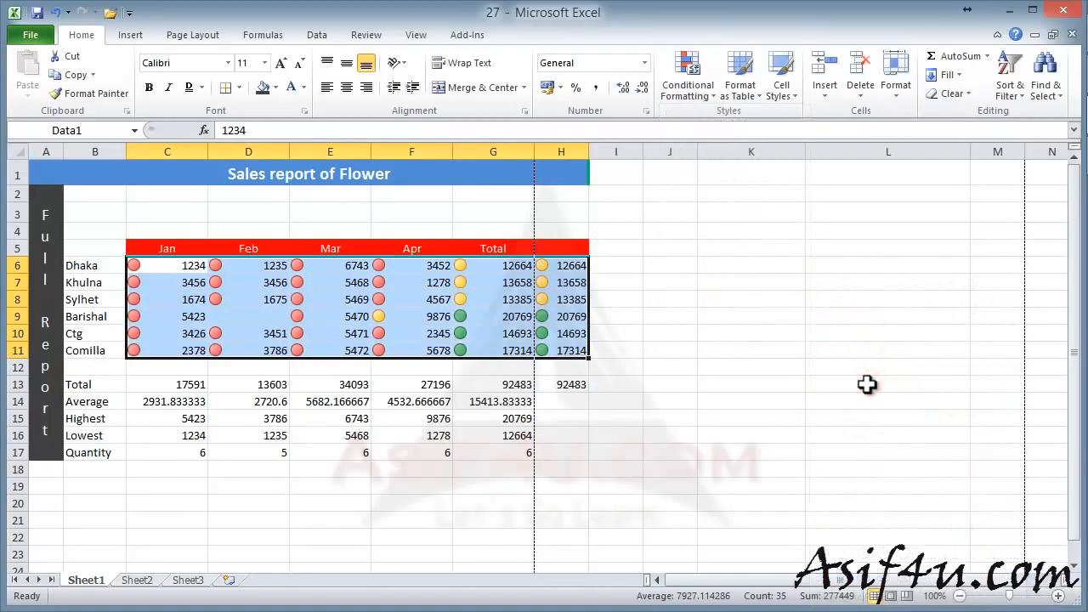
Add green gradient-fill data bars to the Data1 range on top of its icon set
click(688, 89)
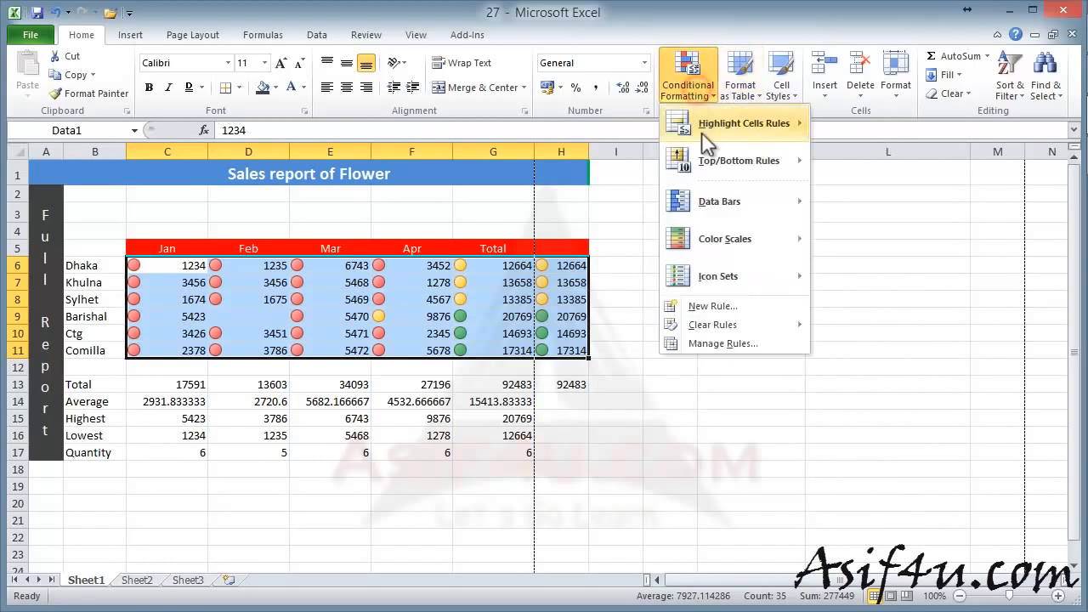
mouse_move(714, 202)
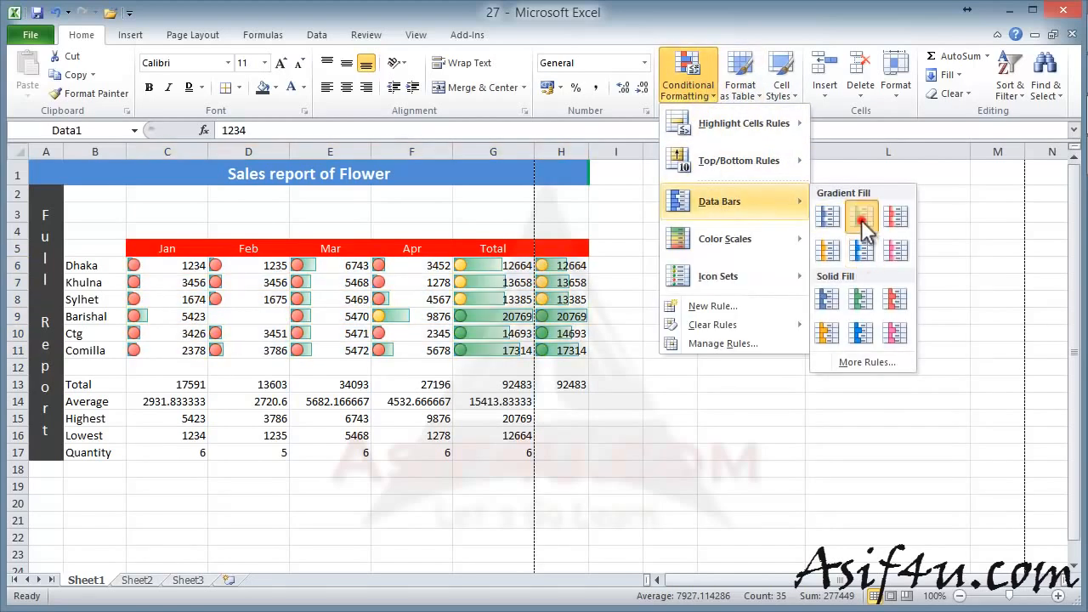
click(861, 220)
click(793, 436)
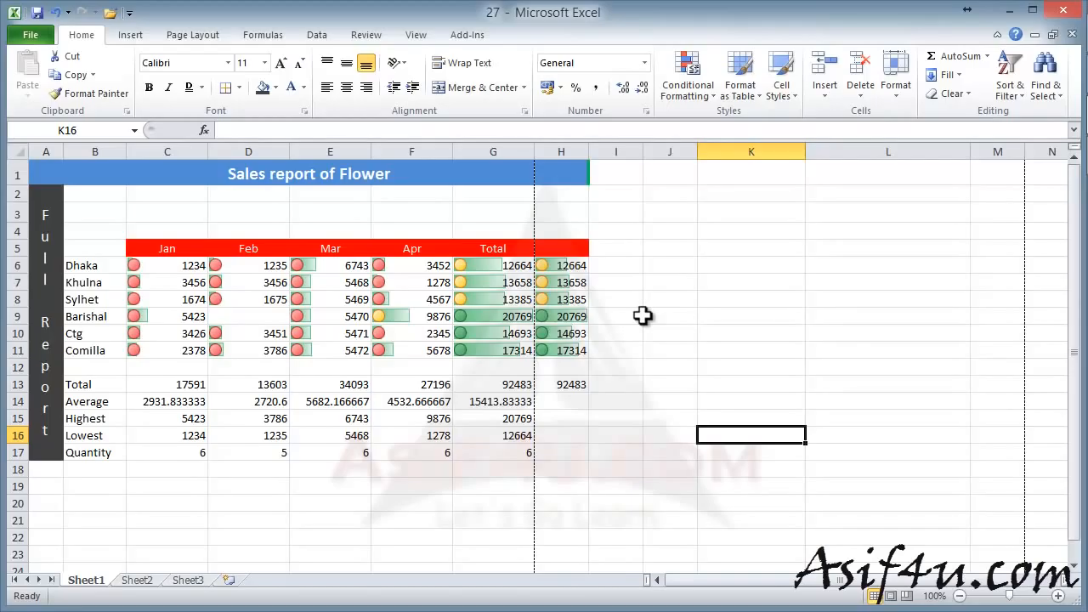
Clear all conditional formatting rules from the entire sheet
click(706, 91)
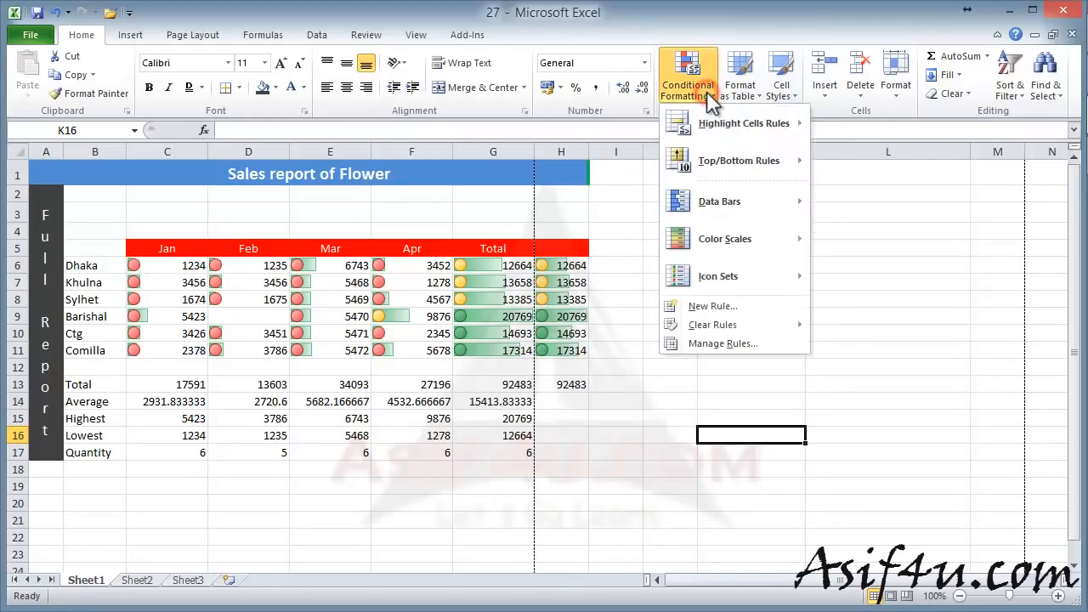
mouse_move(769, 325)
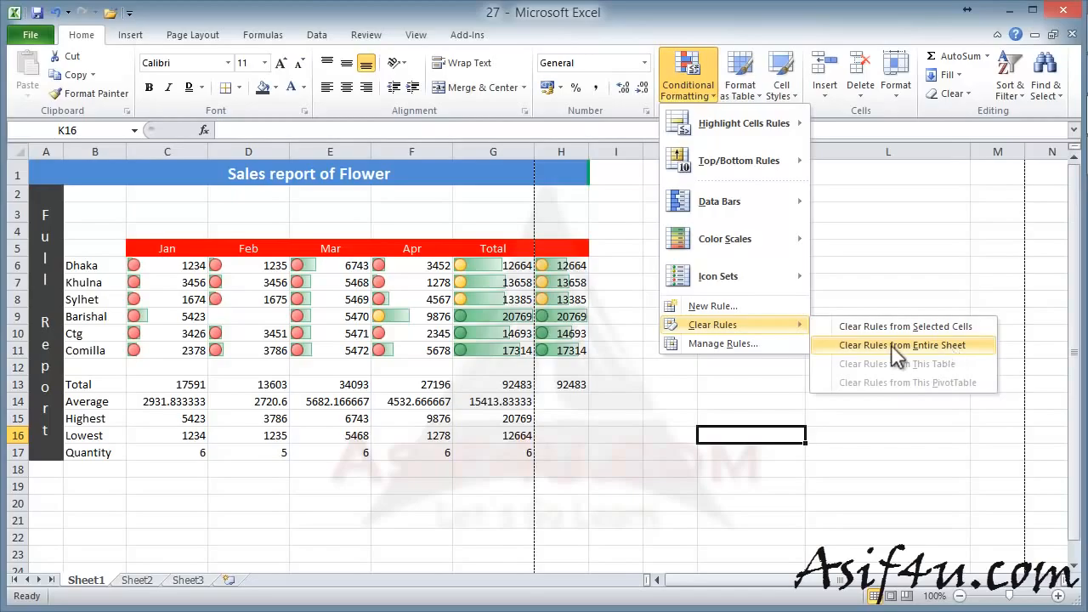
click(926, 346)
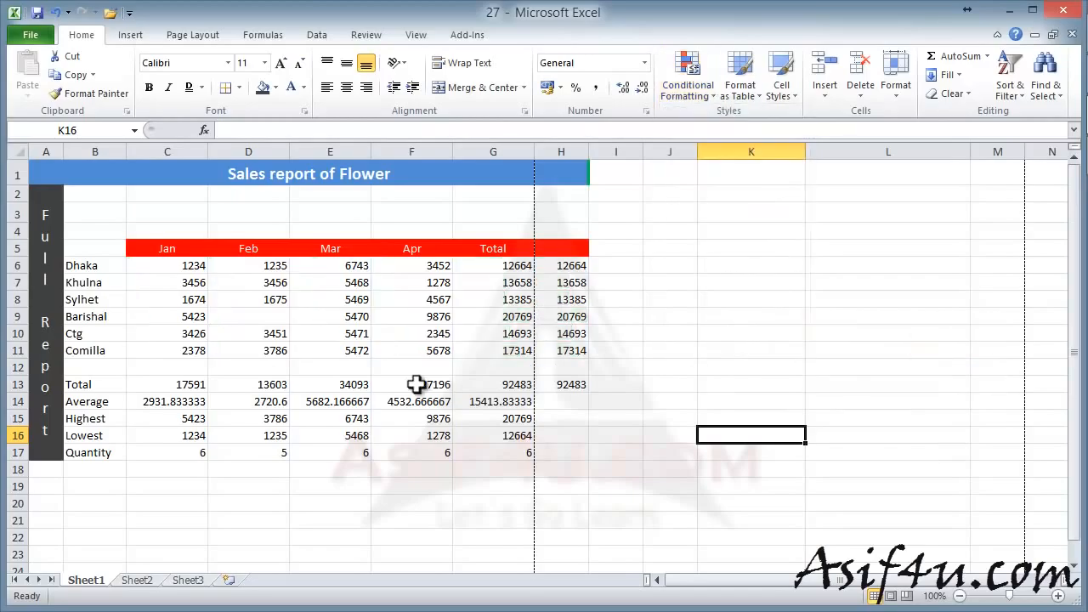